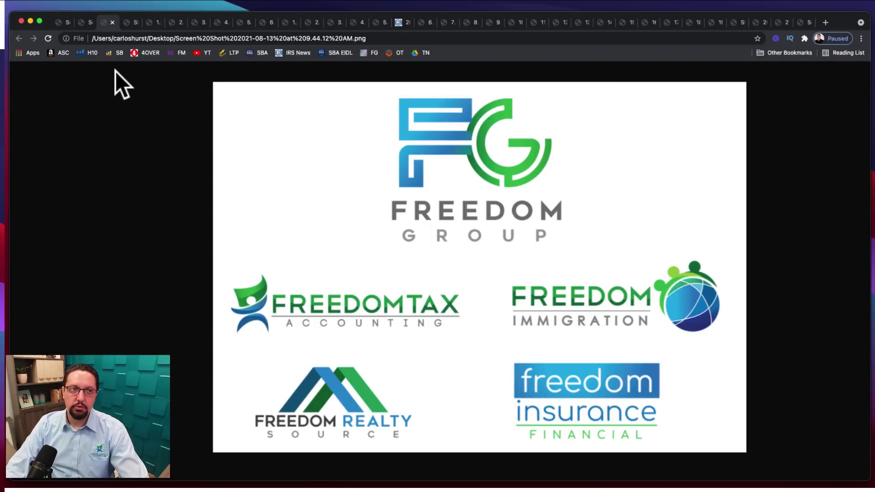
Switch to the SBA PPP Direct Forgiveness Portal page and load sba.gov in its place.
{"action": "left_click", "coordinate": [133, 21]}
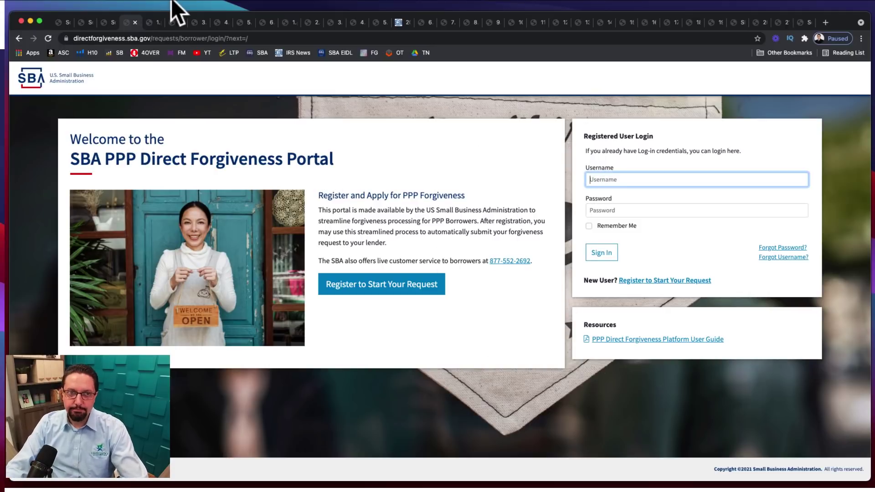
{"action": "left_click", "coordinate": [280, 38]}
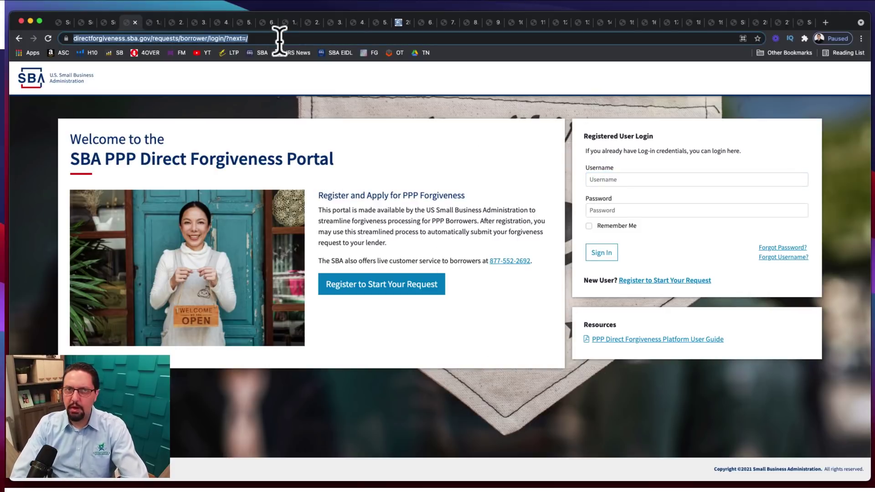
{"action": "type", "text": "sba.gov"}
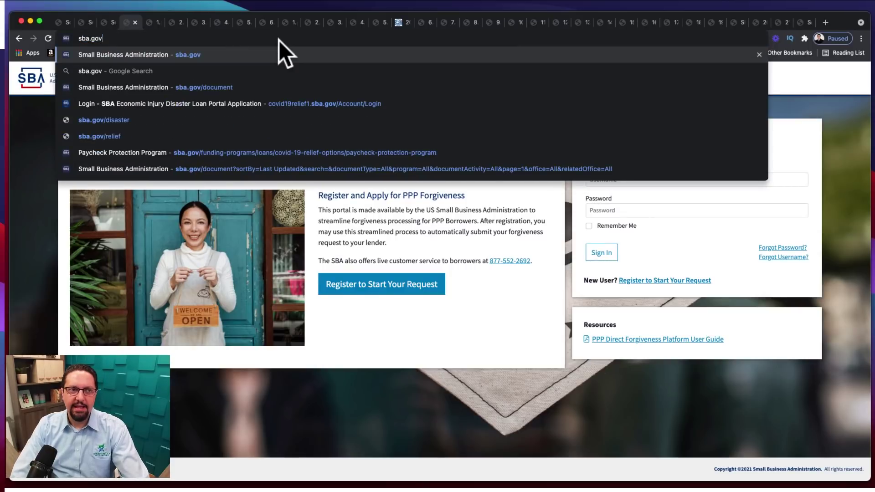
{"action": "key", "text": "Return"}
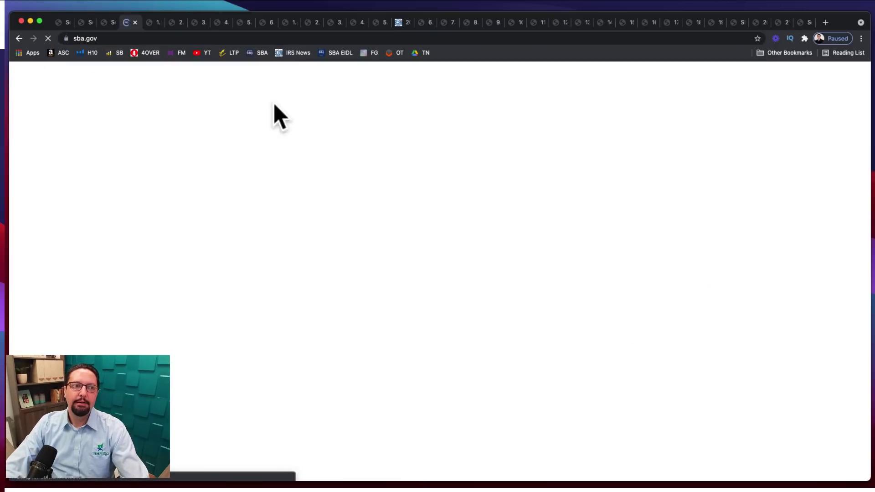
Open the Paycheck Protection Program page from the SBA home page.
{"action": "scroll", "coordinate": [289, 223], "scroll_direction": "down", "scroll_amount": 4}
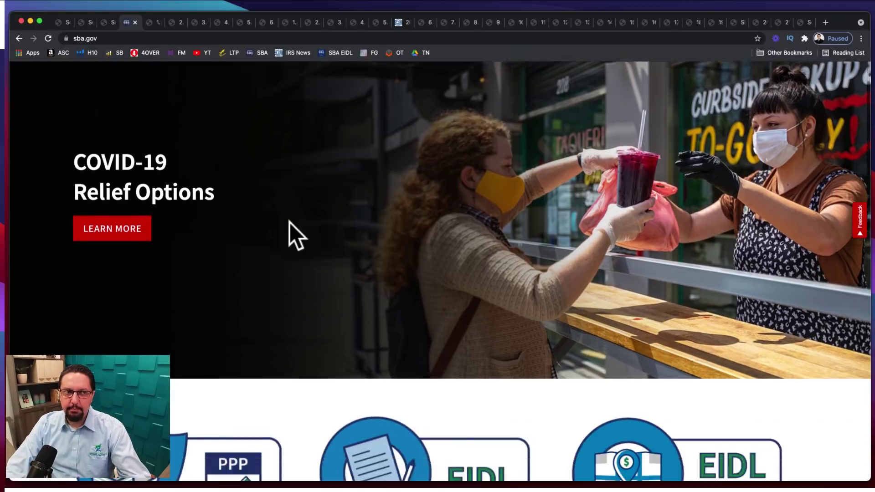
{"action": "scroll", "coordinate": [289, 222], "scroll_direction": "up", "scroll_amount": 4}
{"action": "scroll", "coordinate": [289, 222], "scroll_direction": "down", "scroll_amount": 8}
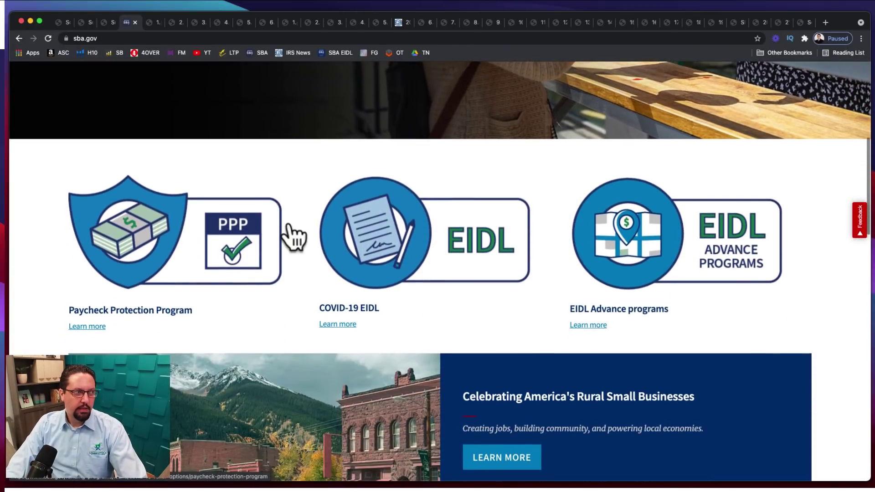
{"action": "left_click", "coordinate": [237, 234]}
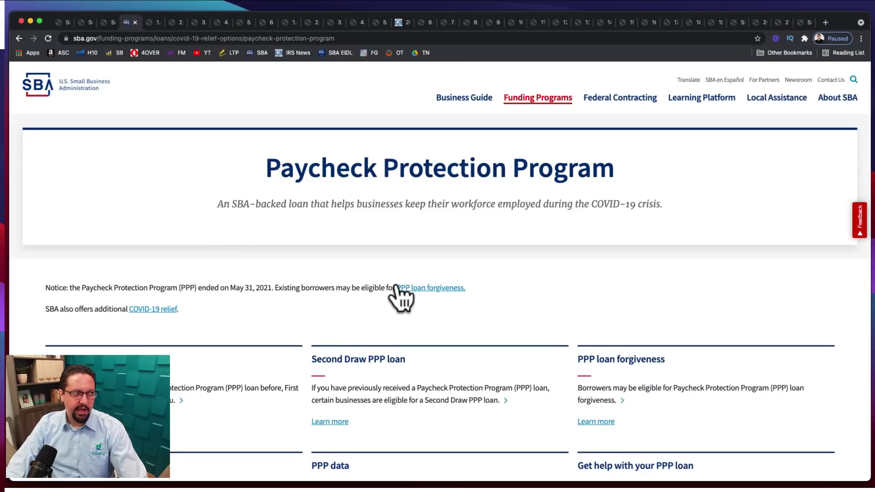
Open the PPP loan forgiveness page from the Paycheck Protection Program overview.
{"action": "scroll", "coordinate": [401, 294], "scroll_direction": "down", "scroll_amount": 3}
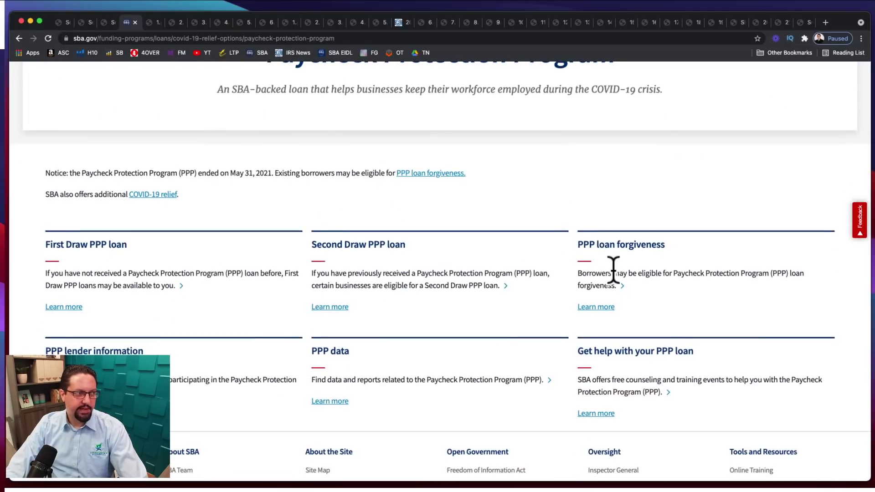
{"action": "scroll", "coordinate": [611, 272], "scroll_direction": "up", "scroll_amount": 5}
{"action": "scroll", "coordinate": [613, 269], "scroll_direction": "down", "scroll_amount": 5}
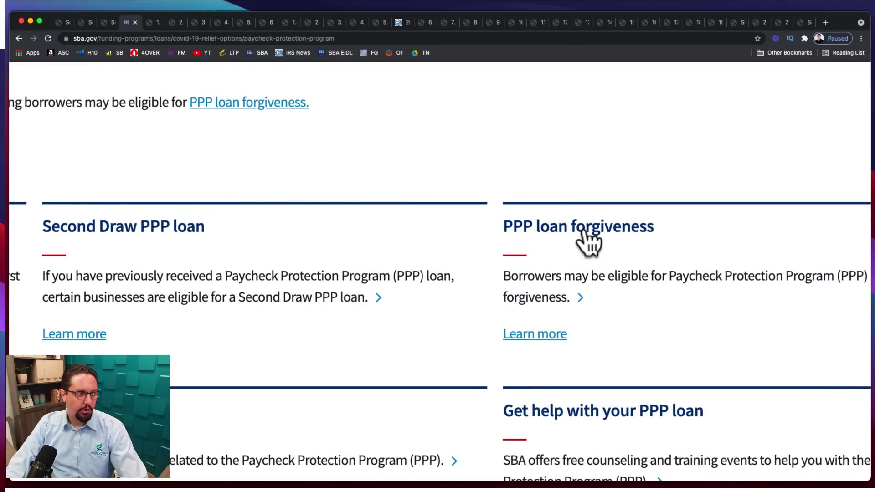
{"action": "left_click", "coordinate": [583, 230]}
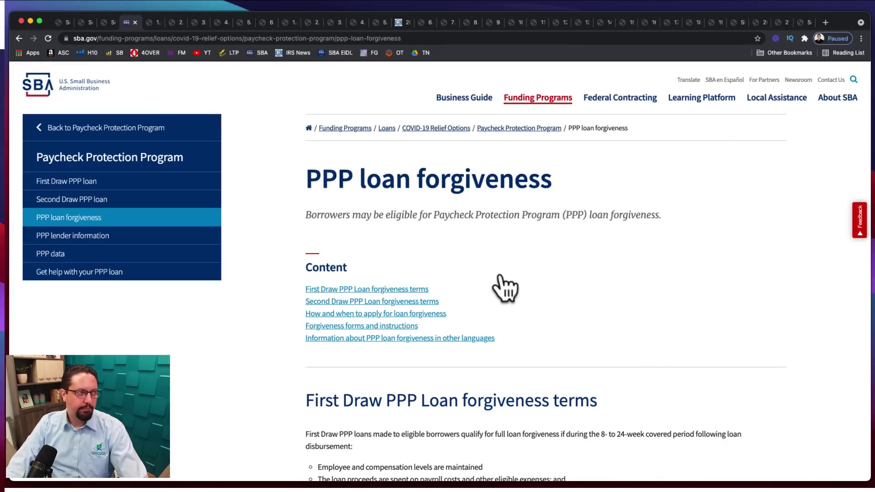
Find the instructions on how to apply for loan forgiveness and open the direct forgiveness portal linked there.
{"action": "scroll", "coordinate": [504, 287], "scroll_direction": "down", "scroll_amount": 3}
{"action": "scroll", "coordinate": [503, 286], "scroll_direction": "down", "scroll_amount": 5}
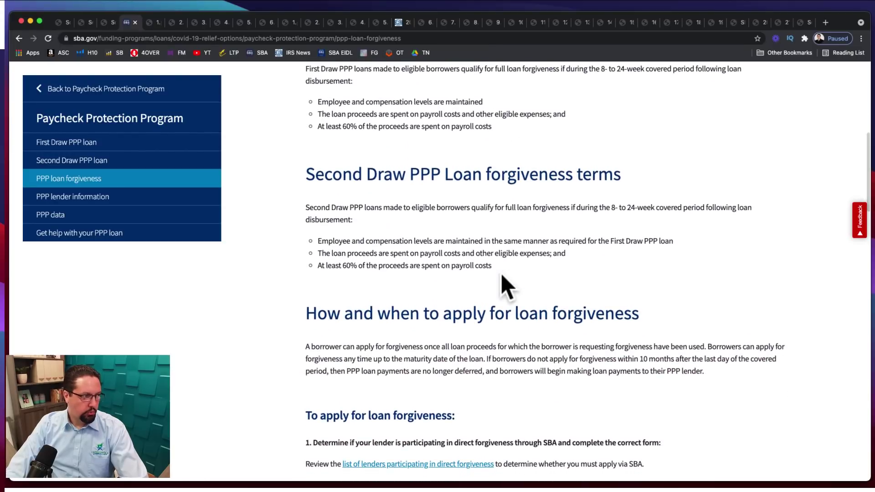
{"action": "scroll", "coordinate": [503, 280], "scroll_direction": "down", "scroll_amount": 3}
{"action": "scroll", "coordinate": [503, 278], "scroll_direction": "down", "scroll_amount": 3}
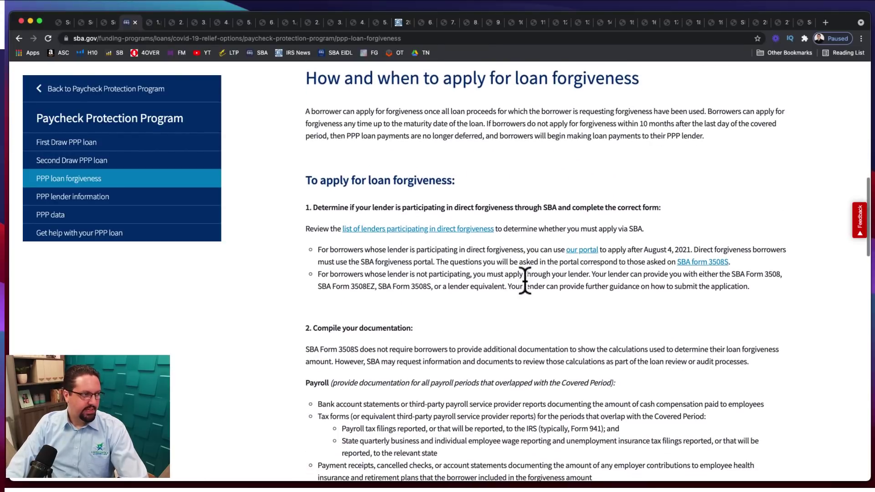
{"action": "scroll", "coordinate": [545, 286], "scroll_direction": "up", "scroll_amount": 3}
{"action": "scroll", "coordinate": [545, 286], "scroll_direction": "up", "scroll_amount": 5}
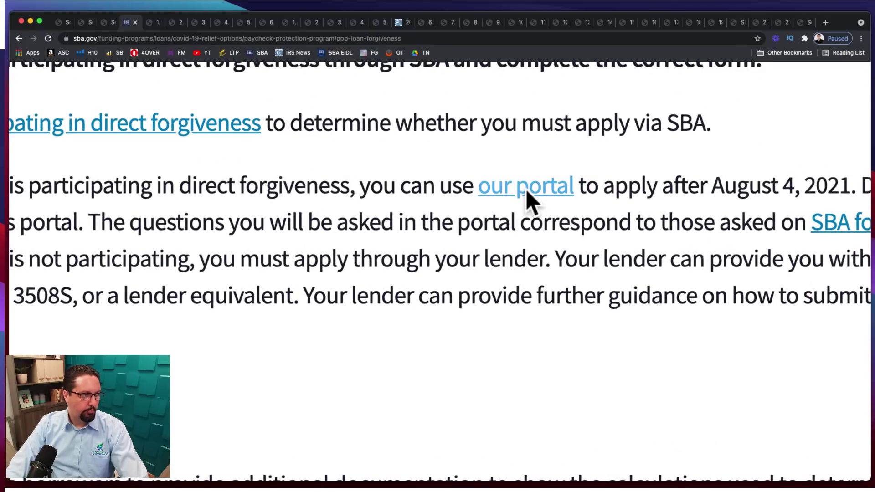
{"action": "left_click", "coordinate": [545, 194]}
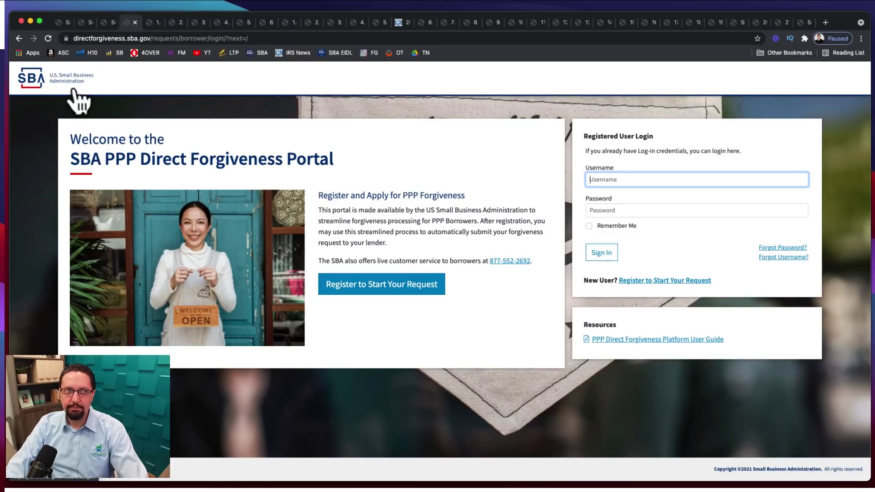
Examine the portal's Sign Up form screenshot, from the username and e-mail fields through the password rules to the captcha.
{"action": "left_click", "coordinate": [151, 23]}
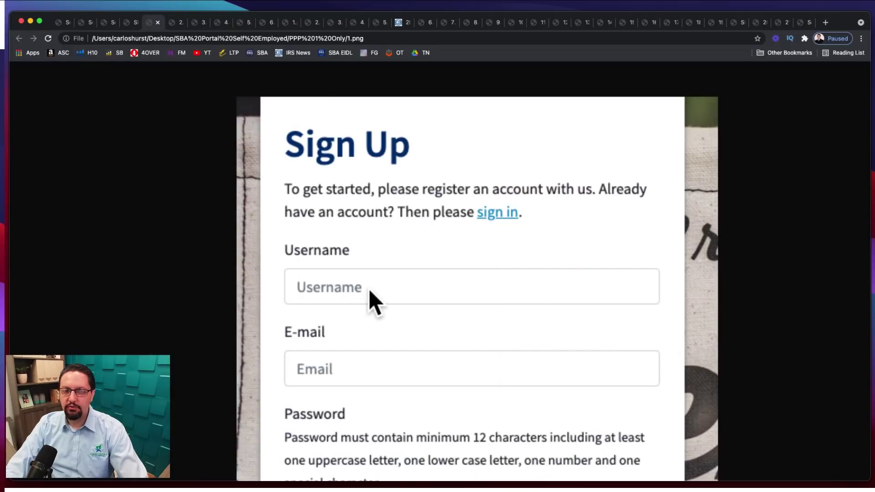
{"action": "scroll", "coordinate": [379, 332], "scroll_direction": "down", "scroll_amount": 3}
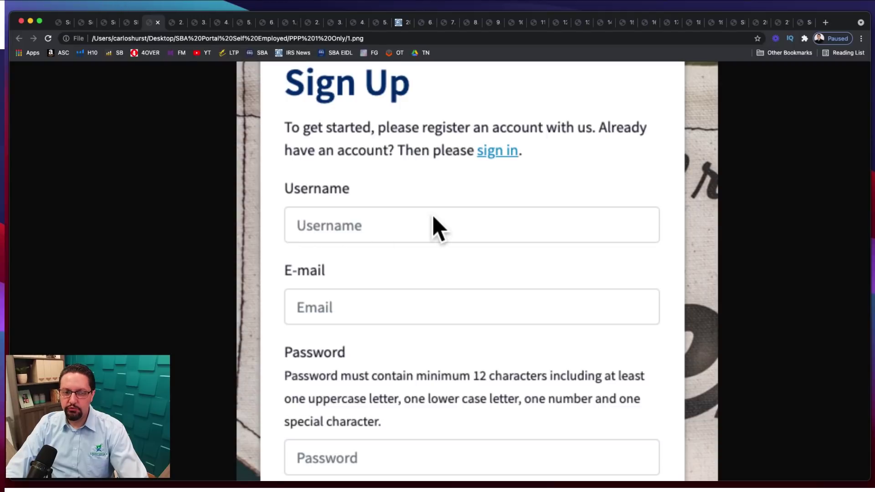
{"action": "scroll", "coordinate": [433, 221], "scroll_direction": "down", "scroll_amount": 2}
{"action": "scroll", "coordinate": [433, 221], "scroll_direction": "down", "scroll_amount": 3}
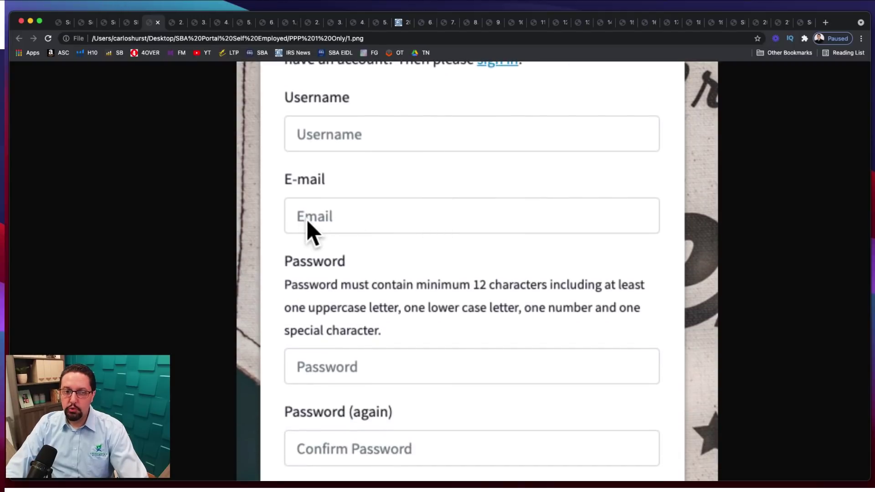
{"action": "scroll", "coordinate": [390, 269], "scroll_direction": "down", "scroll_amount": 6}
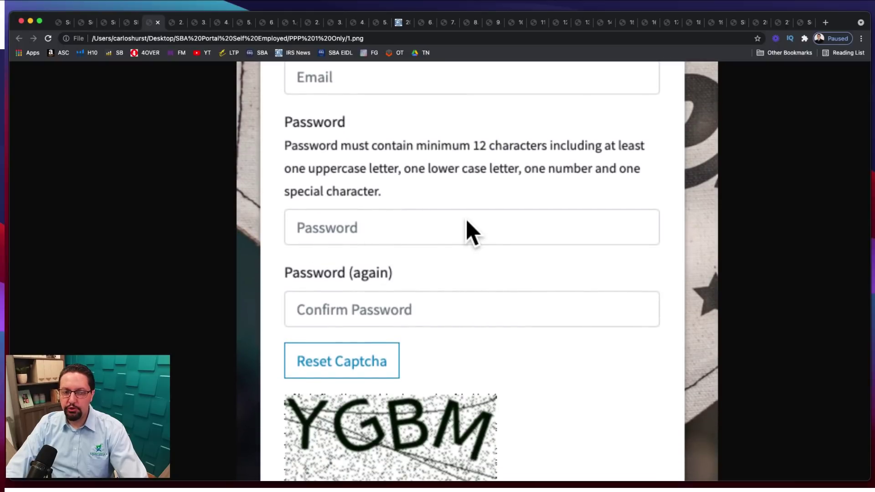
{"action": "scroll", "coordinate": [456, 242], "scroll_direction": "down", "scroll_amount": 2}
{"action": "scroll", "coordinate": [445, 252], "scroll_direction": "down", "scroll_amount": 2}
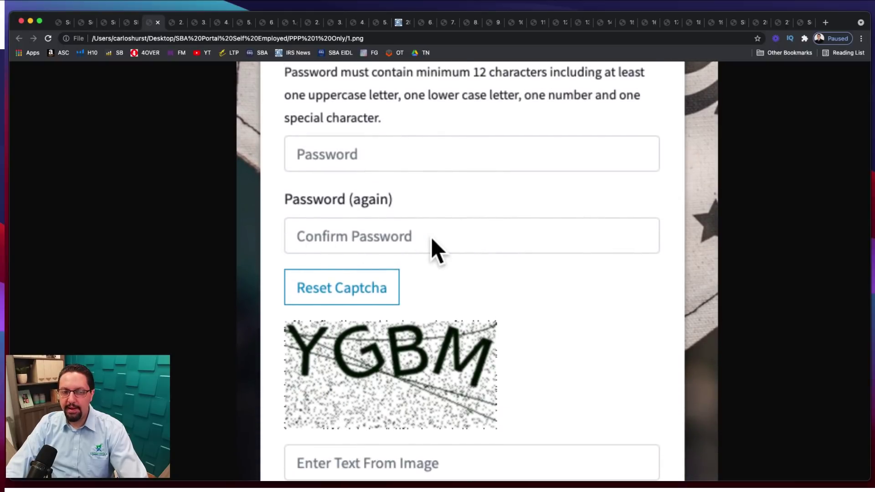
{"action": "scroll", "coordinate": [435, 251], "scroll_direction": "down", "scroll_amount": 2}
{"action": "scroll", "coordinate": [435, 250], "scroll_direction": "down", "scroll_amount": 3}
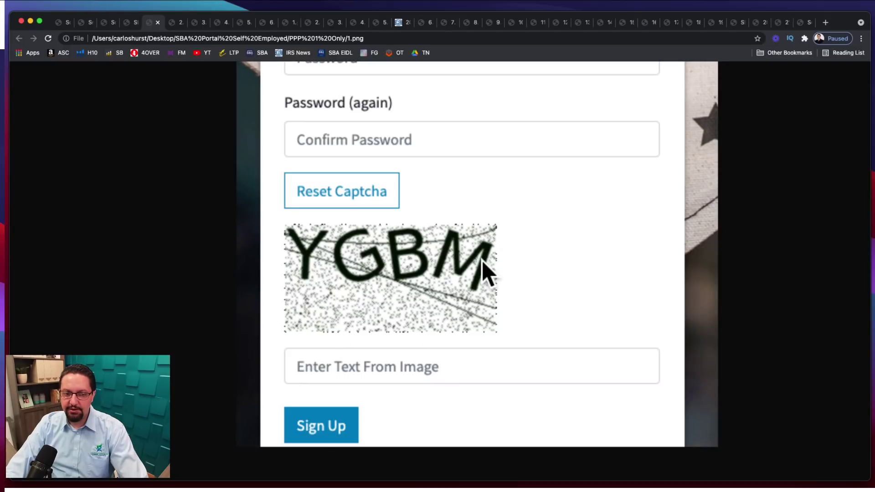
{"action": "scroll", "coordinate": [364, 362], "scroll_direction": "down", "scroll_amount": 1}
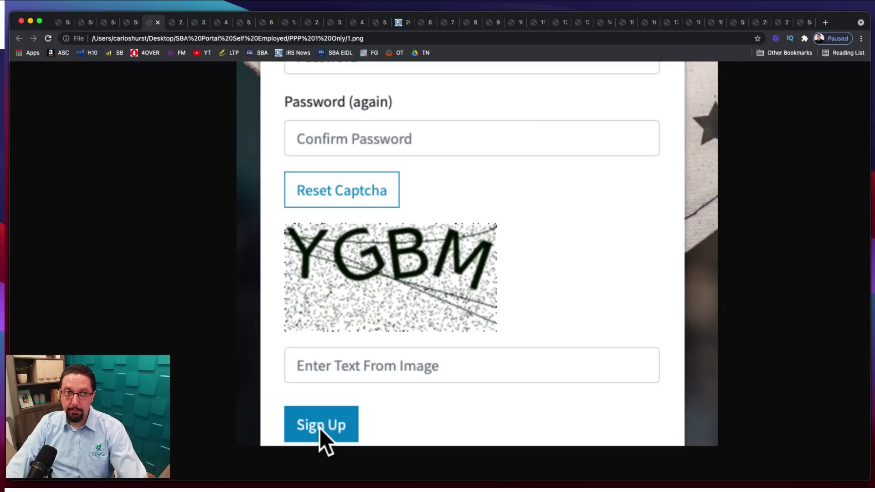
Review the screenshots of the e-mail address verification, the SMS two-factor authentication setup and the SMS token entry.
{"action": "left_click", "coordinate": [173, 23]}
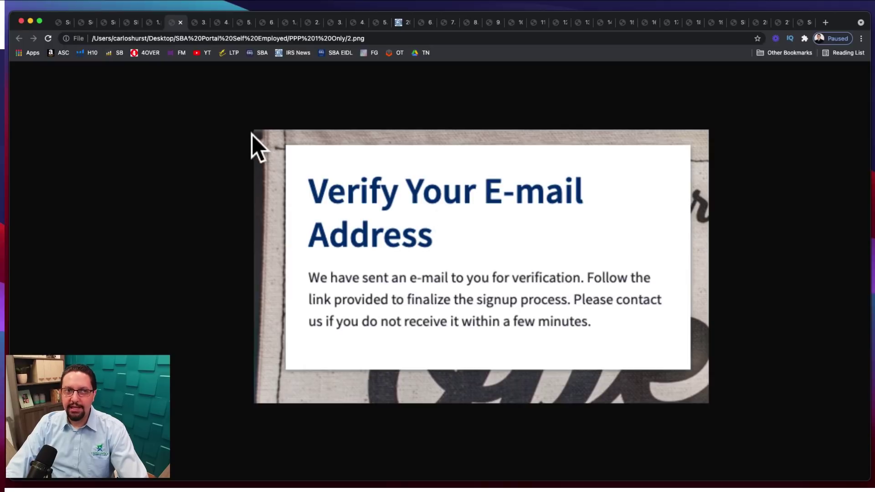
{"action": "left_click", "coordinate": [193, 21]}
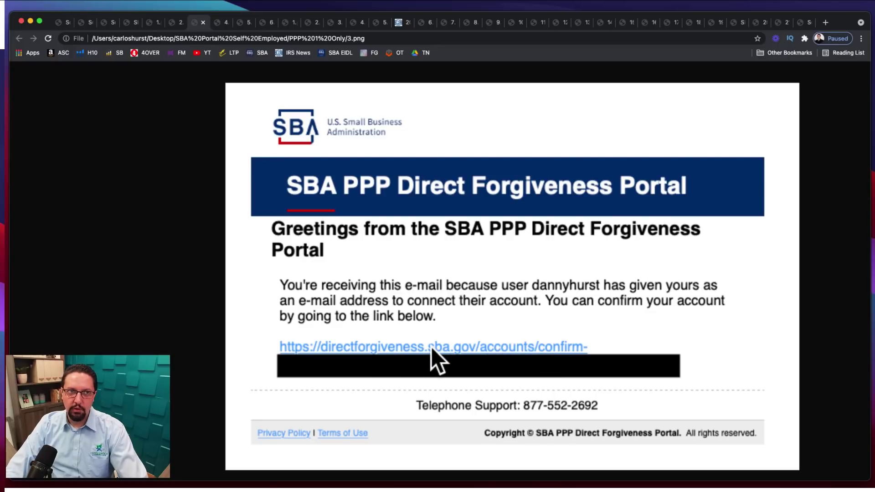
{"action": "left_click", "coordinate": [219, 22]}
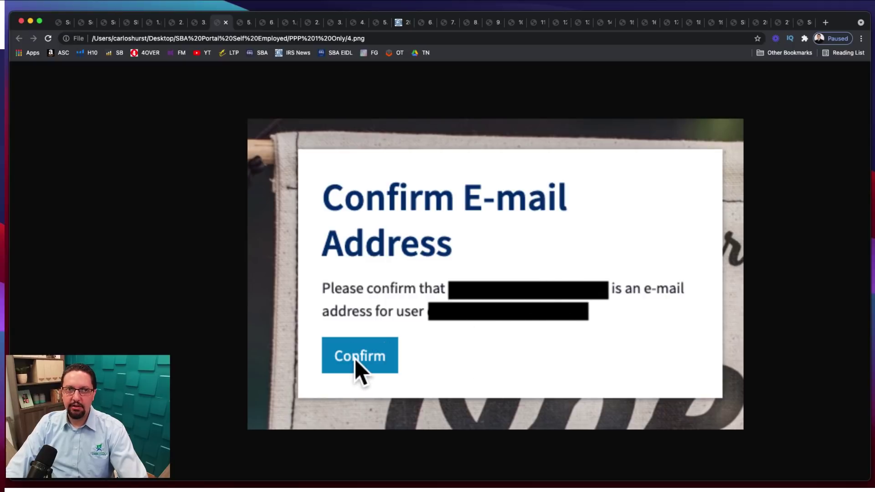
{"action": "left_click", "coordinate": [241, 22]}
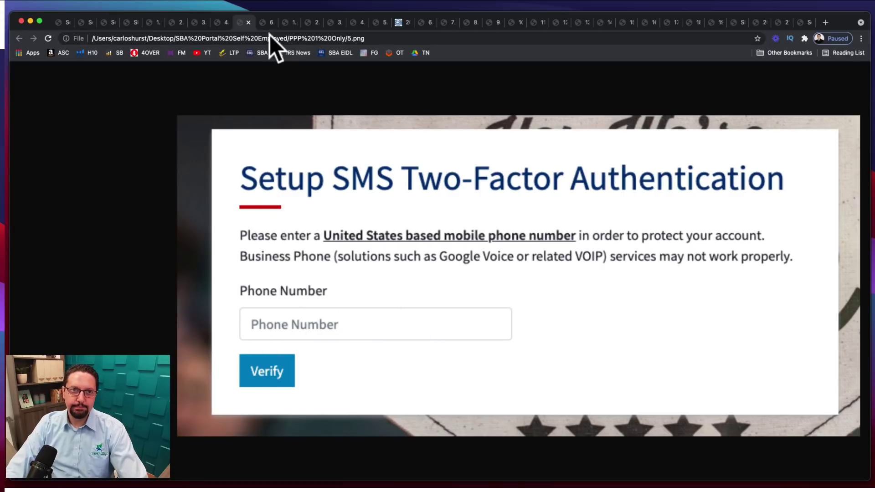
{"action": "left_click", "coordinate": [264, 23]}
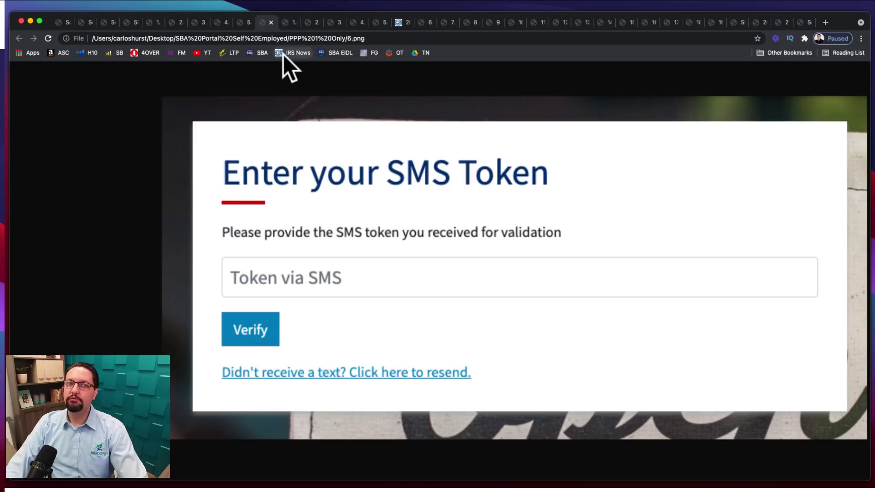
Review the screenshots for starting a new forgiveness request, from the requests overview through the loan lookup to the loan selection.
{"action": "left_click", "coordinate": [286, 21]}
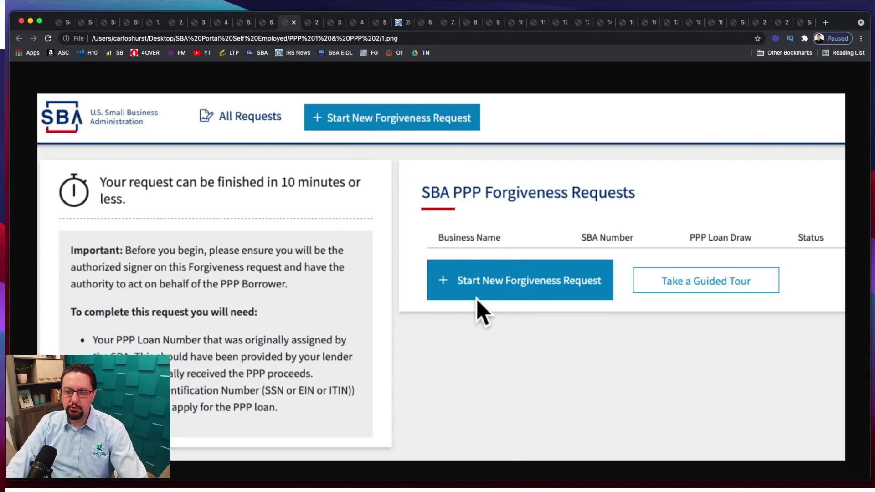
{"action": "left_click", "coordinate": [312, 23]}
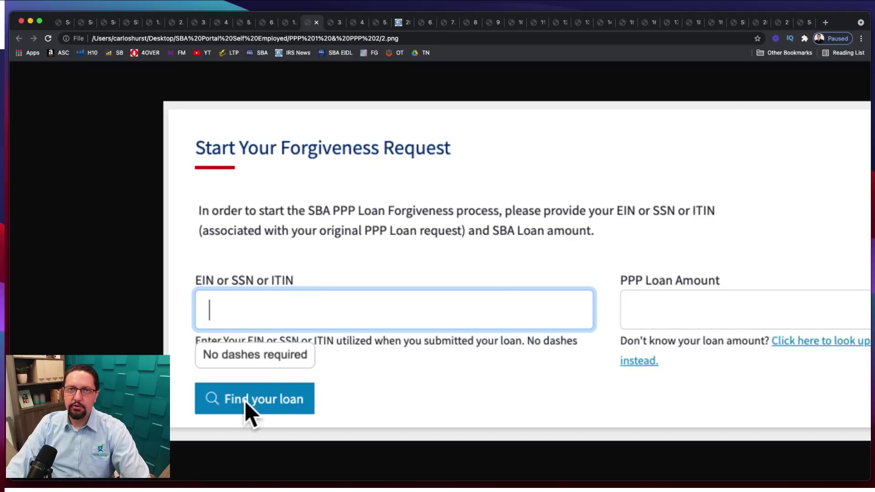
{"action": "left_click", "coordinate": [330, 24]}
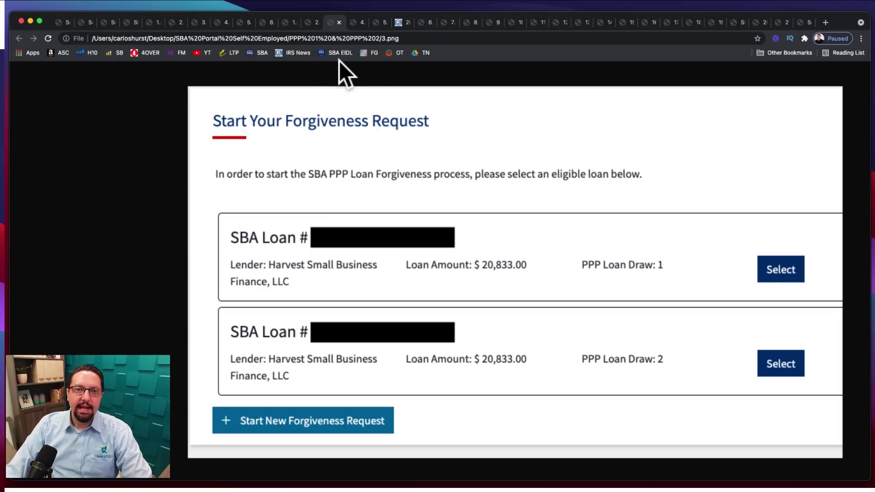
Examine the request form screenshots for Section 1: Business Information and Section 2: Loan Information.
{"action": "left_click", "coordinate": [358, 22]}
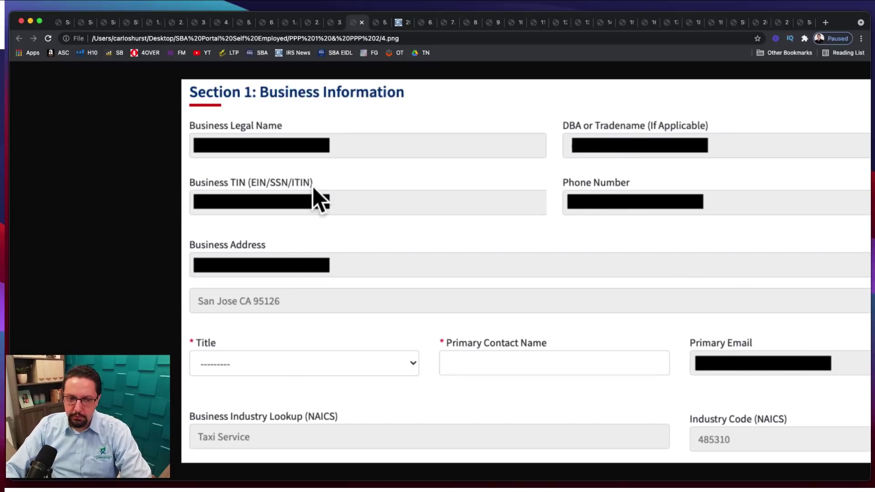
{"action": "scroll", "coordinate": [293, 347], "scroll_direction": "down", "scroll_amount": 1}
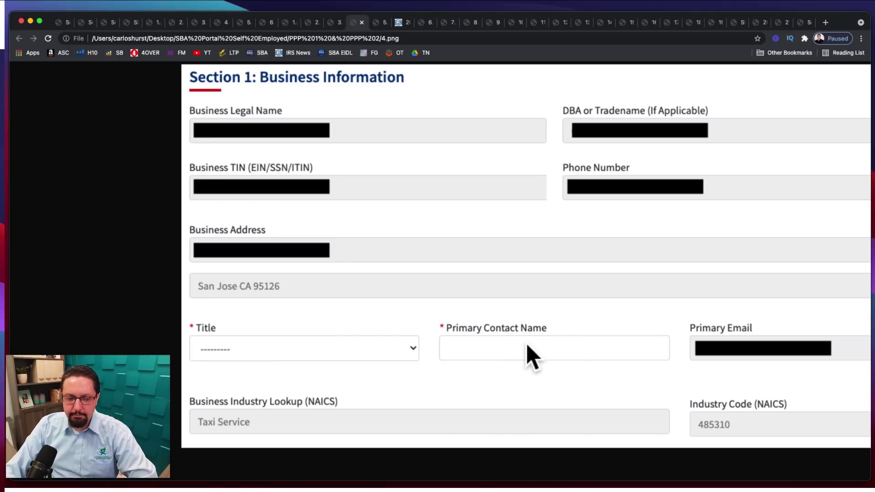
{"action": "scroll", "coordinate": [529, 357], "scroll_direction": "down", "scroll_amount": 1}
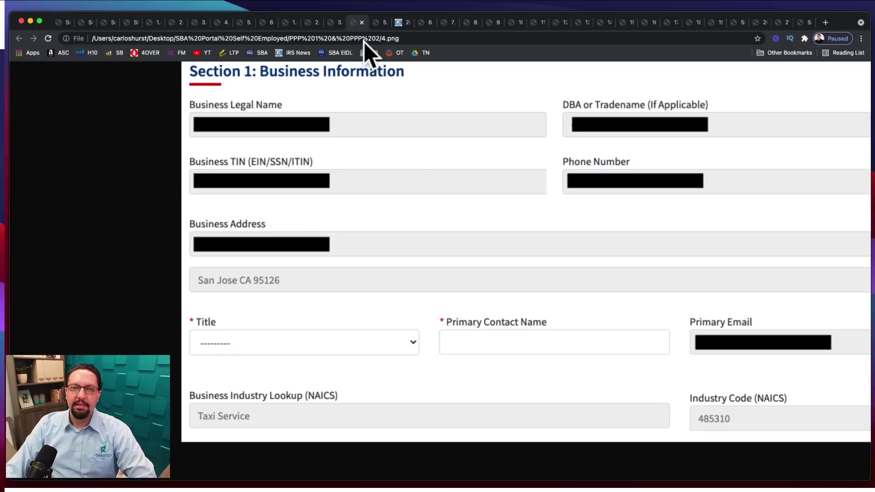
{"action": "left_click", "coordinate": [377, 23]}
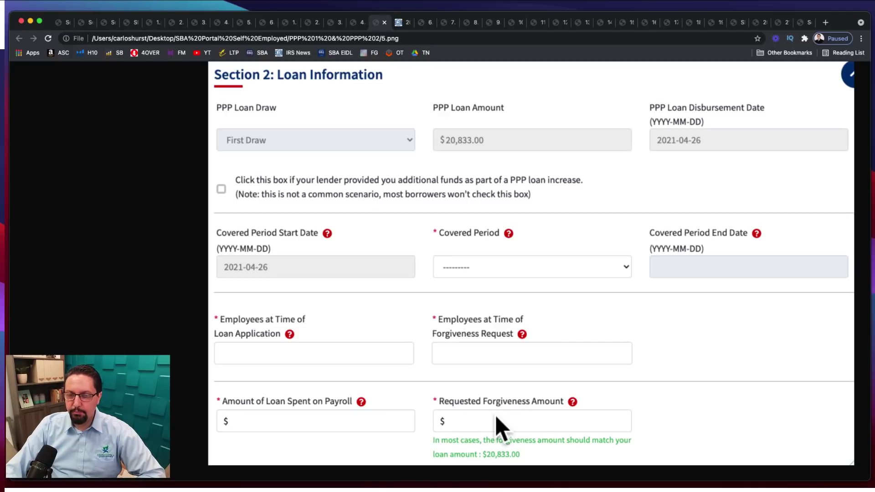
Bring up the 2020 Schedule C (Form 1040) and locate the net profit or loss entry on line 31.
{"action": "left_click", "coordinate": [398, 22]}
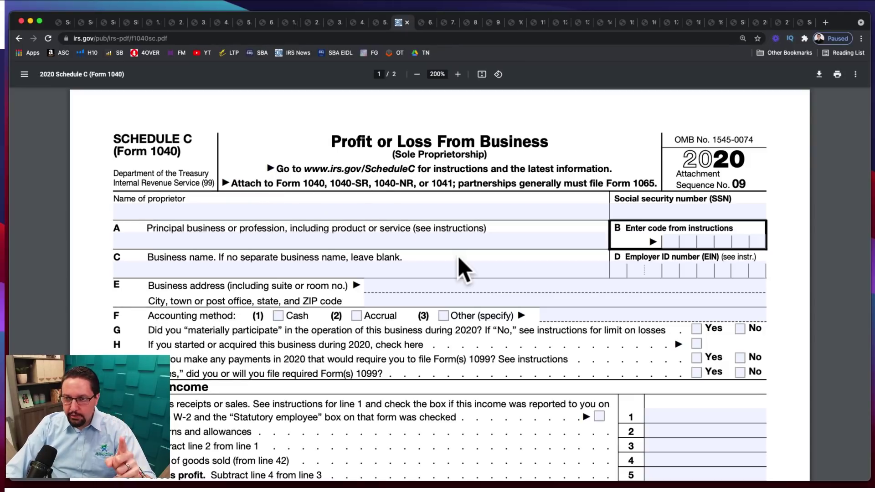
{"action": "scroll", "coordinate": [524, 282], "scroll_direction": "down", "scroll_amount": 10}
{"action": "scroll", "coordinate": [524, 281], "scroll_direction": "down", "scroll_amount": 6}
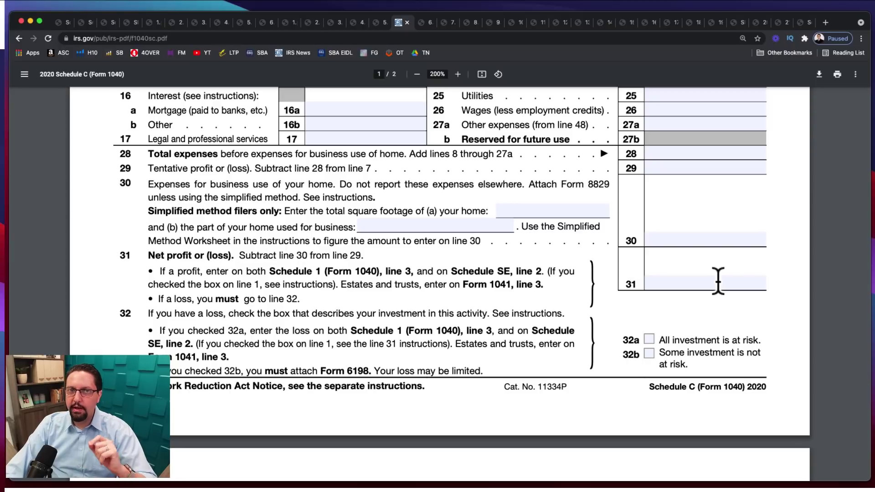
Cross-check the Section 2 loan information screenshot against the 2020 Schedule C, locating gross income on line 7.
{"action": "left_click", "coordinate": [379, 22]}
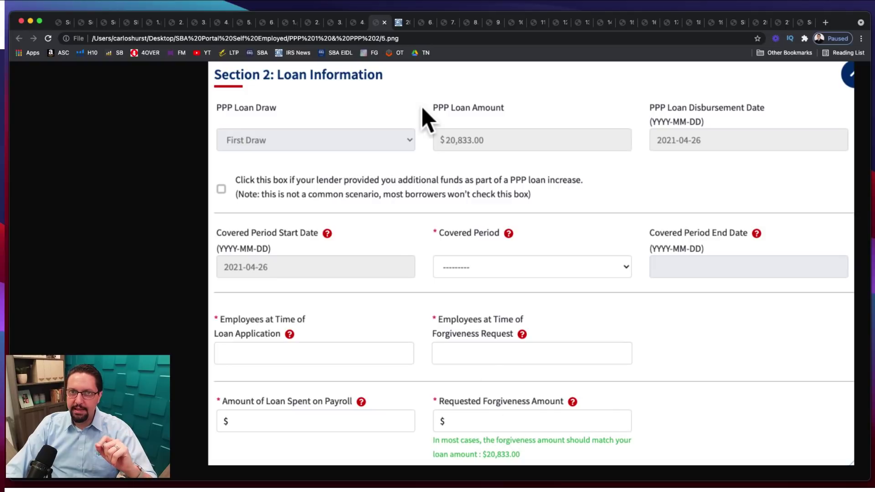
{"action": "left_click", "coordinate": [399, 23]}
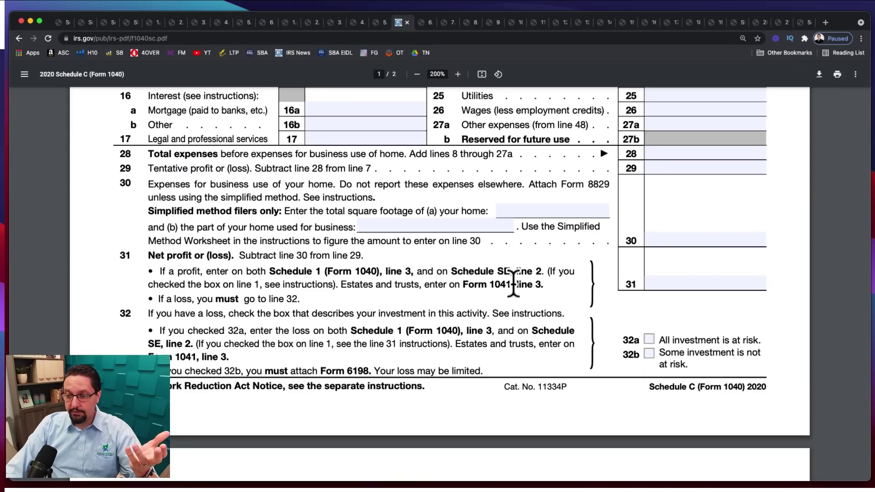
{"action": "scroll", "coordinate": [520, 274], "scroll_direction": "up", "scroll_amount": 5}
{"action": "scroll", "coordinate": [520, 273], "scroll_direction": "up", "scroll_amount": 5}
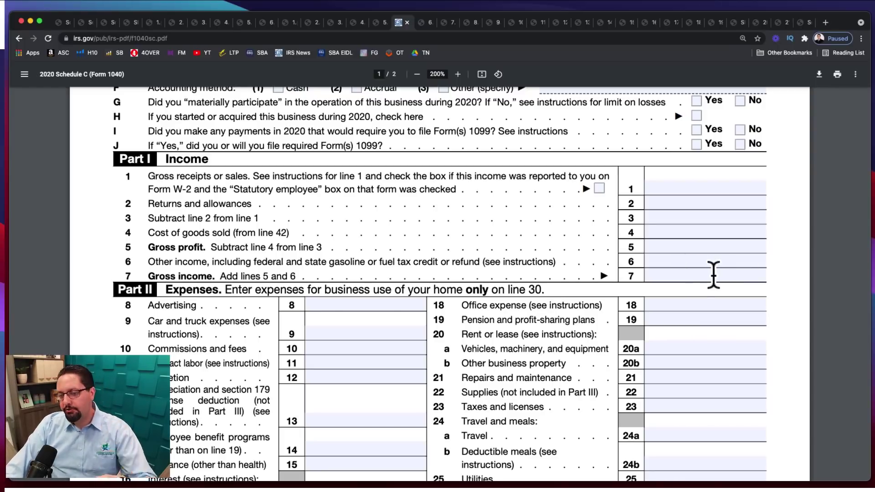
{"action": "left_click", "coordinate": [376, 23]}
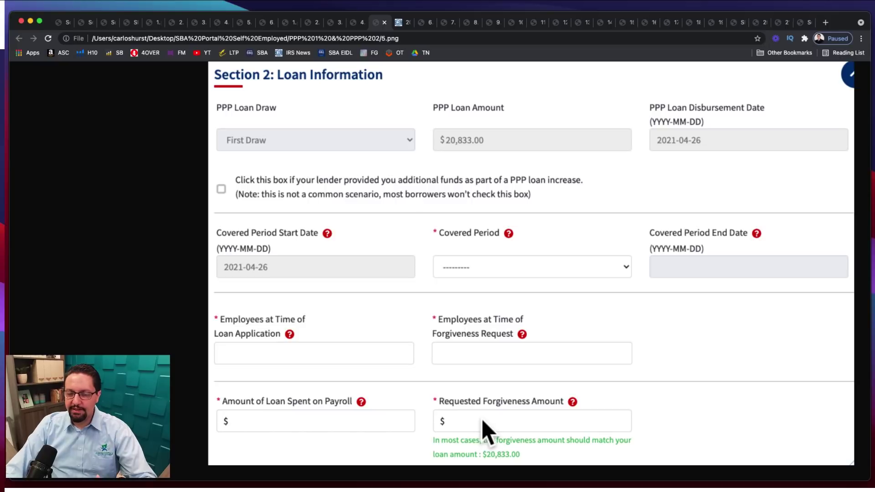
Review the first-draw request screenshots from the optional demographic details through supporting documents, summary and DocuSign signing to the submission confirmation.
{"action": "left_click", "coordinate": [421, 23]}
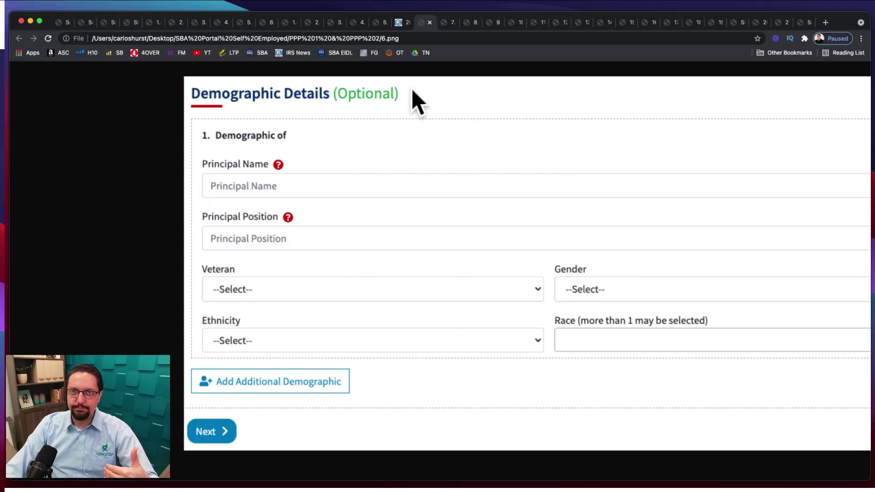
{"action": "left_click", "coordinate": [442, 24]}
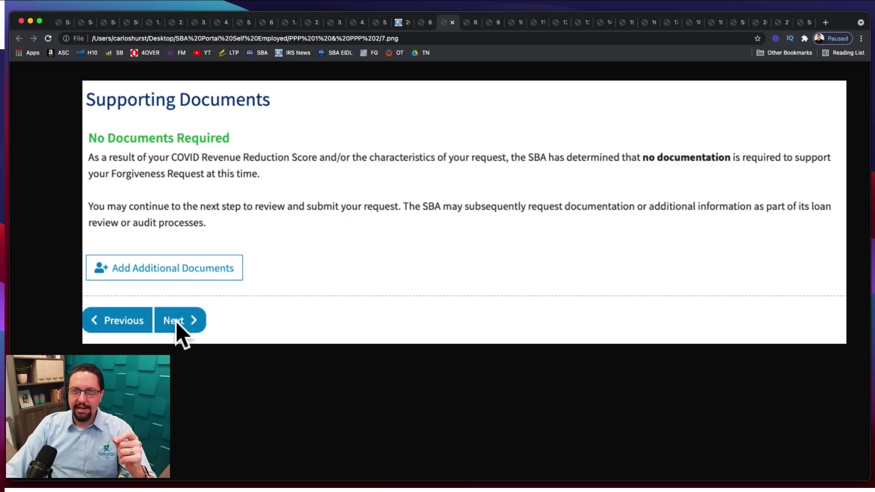
{"action": "left_click", "coordinate": [466, 24]}
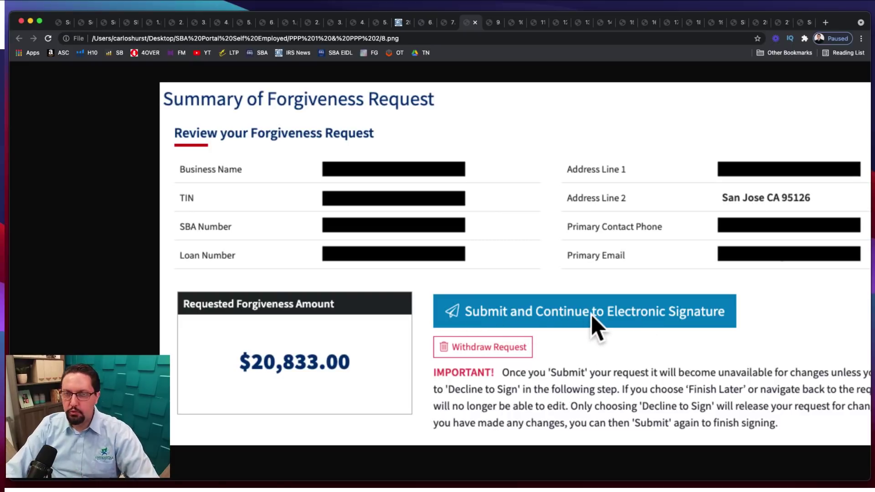
{"action": "left_click", "coordinate": [488, 23]}
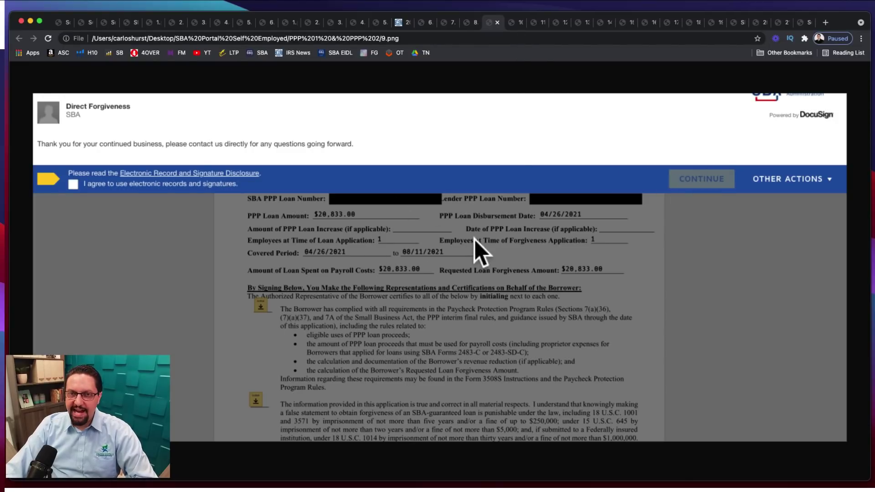
{"action": "left_click", "coordinate": [515, 21]}
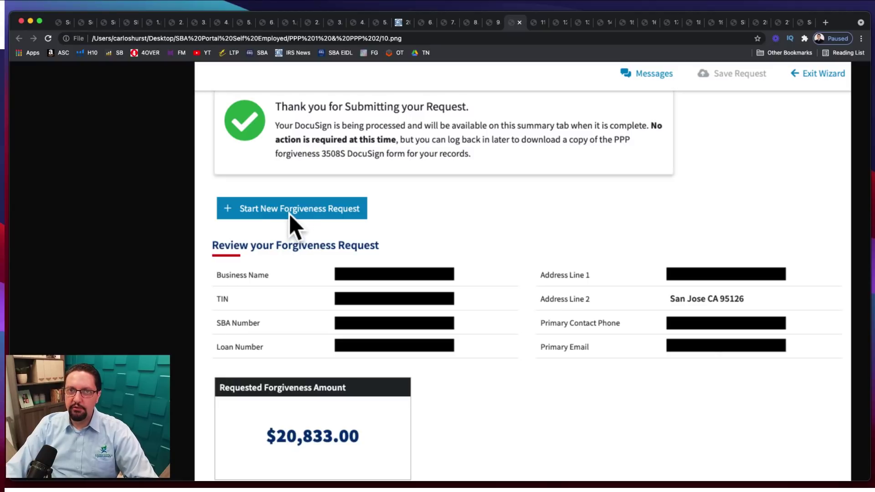
Review the second-draw request screenshots covering the loan lookup, loan selection, Section 1: Business Information and Section 2: Loan Information.
{"action": "left_click", "coordinate": [535, 24]}
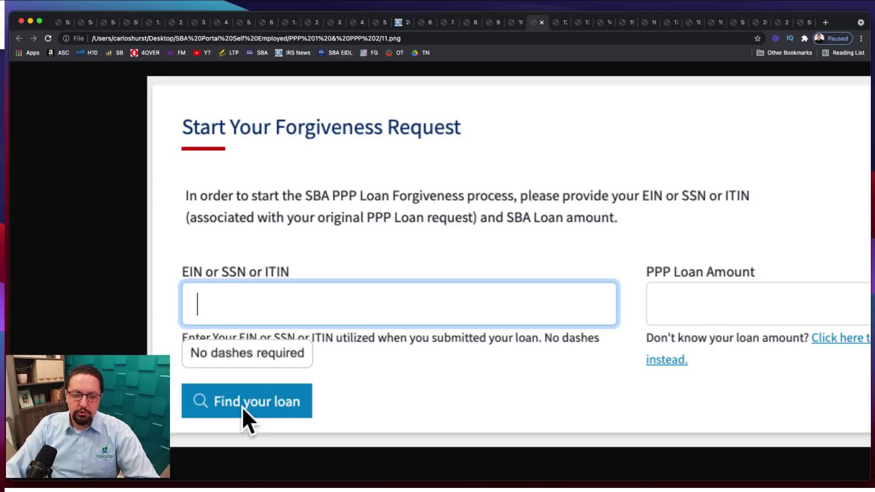
{"action": "left_click", "coordinate": [558, 23]}
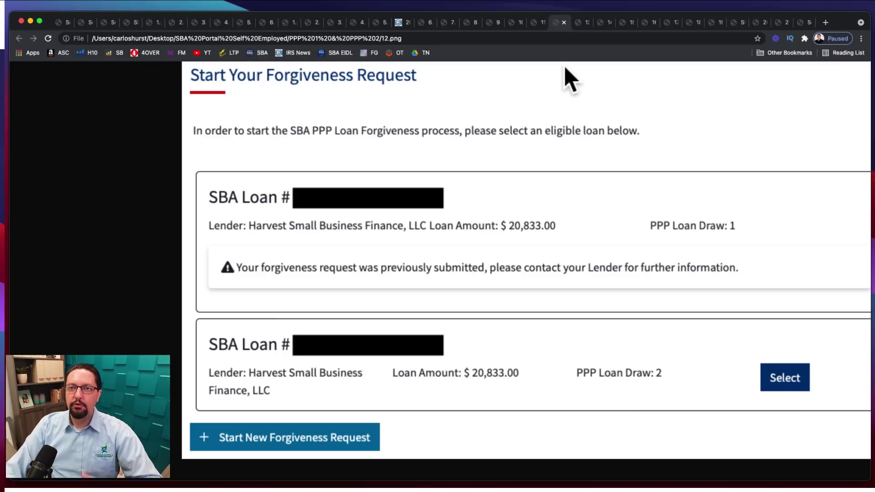
{"action": "left_click", "coordinate": [578, 25]}
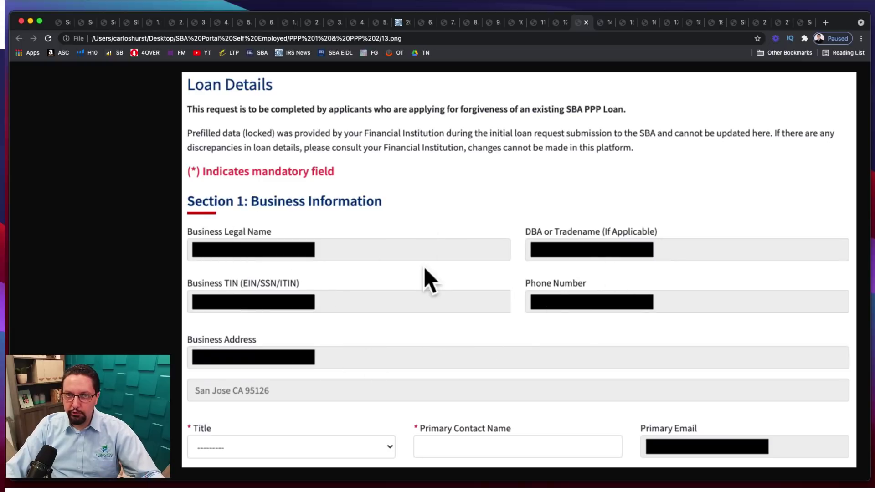
{"action": "scroll", "coordinate": [426, 279], "scroll_direction": "down", "scroll_amount": 2}
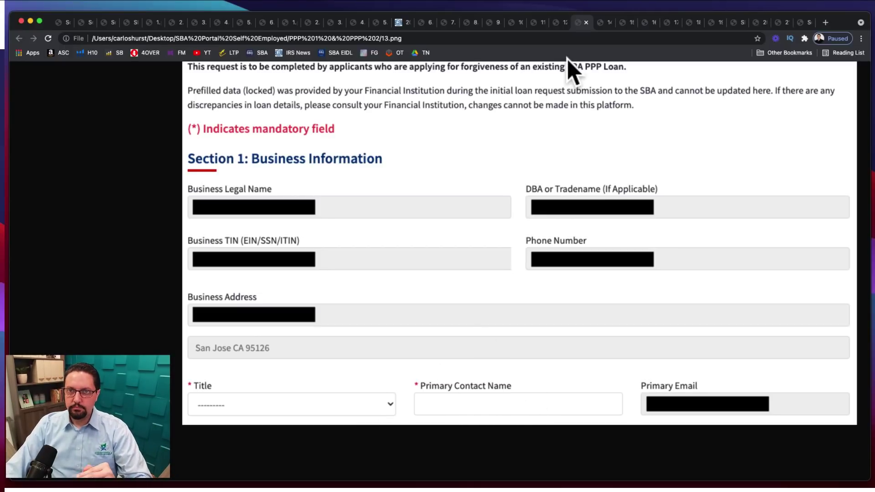
{"action": "left_click", "coordinate": [602, 22]}
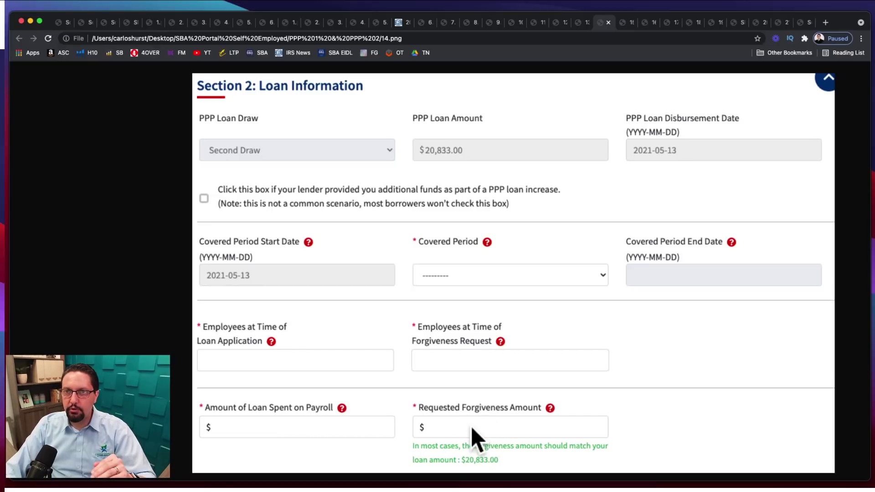
Examine the second-draw screenshots for demographic details, supporting documents, request summary, DocuSign signing and submission confirmation.
{"action": "left_click", "coordinate": [622, 24]}
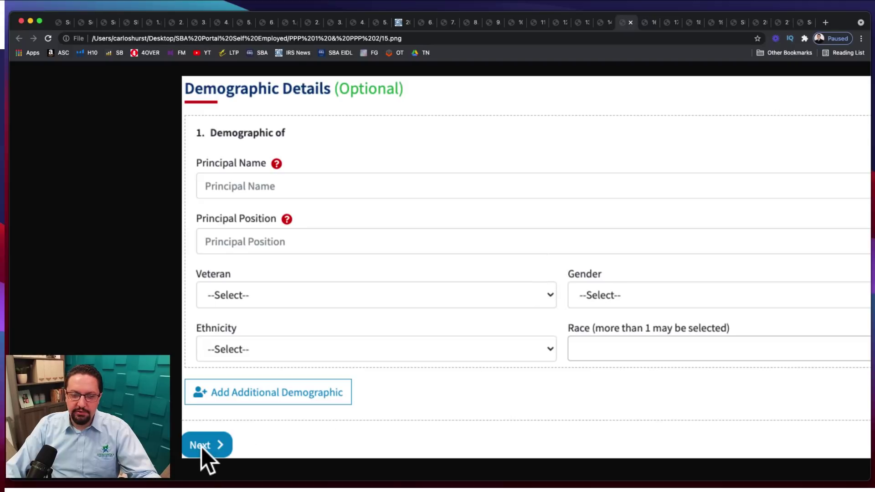
{"action": "left_click", "coordinate": [644, 23]}
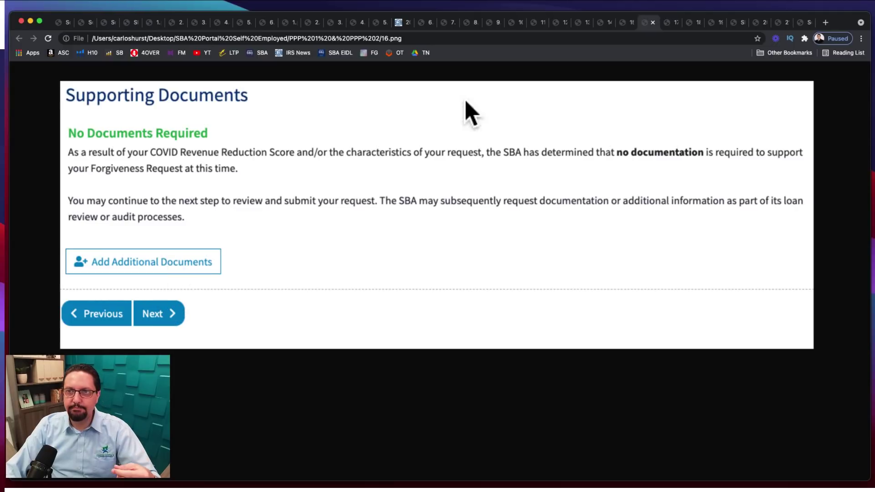
{"action": "left_click", "coordinate": [670, 22]}
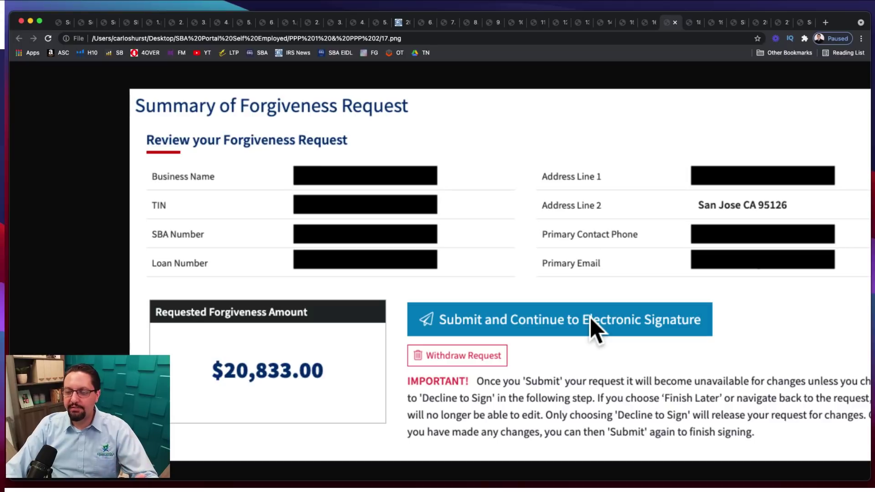
{"action": "left_click", "coordinate": [693, 23]}
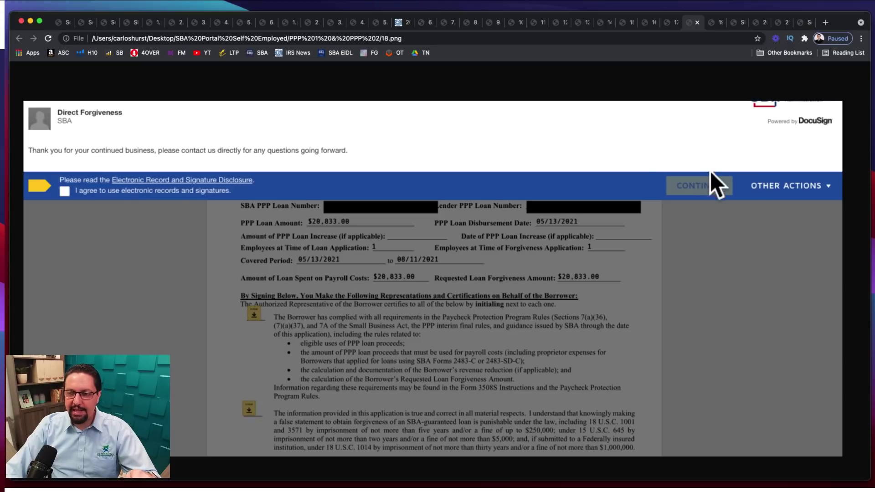
{"action": "left_click", "coordinate": [710, 25]}
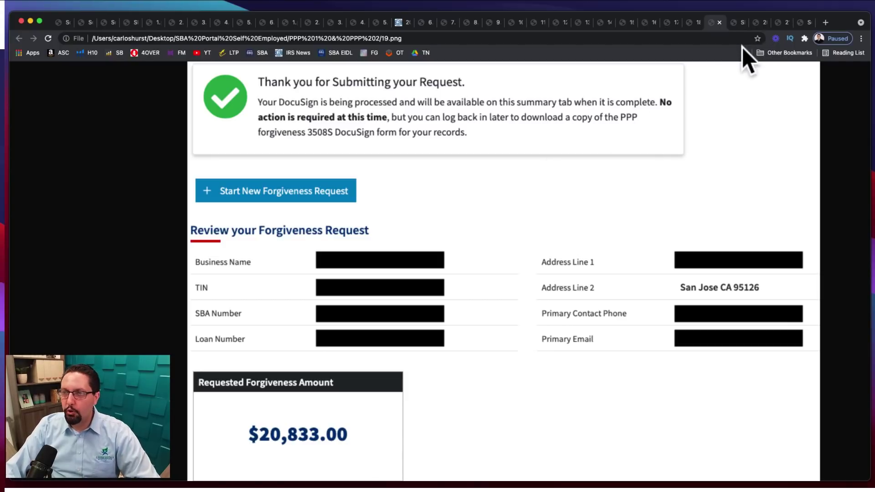
View the portal login page, the forgiveness requests status list and the submitted loan details, ending on the Freedomtax Accounting contact image.
{"action": "left_click", "coordinate": [734, 22]}
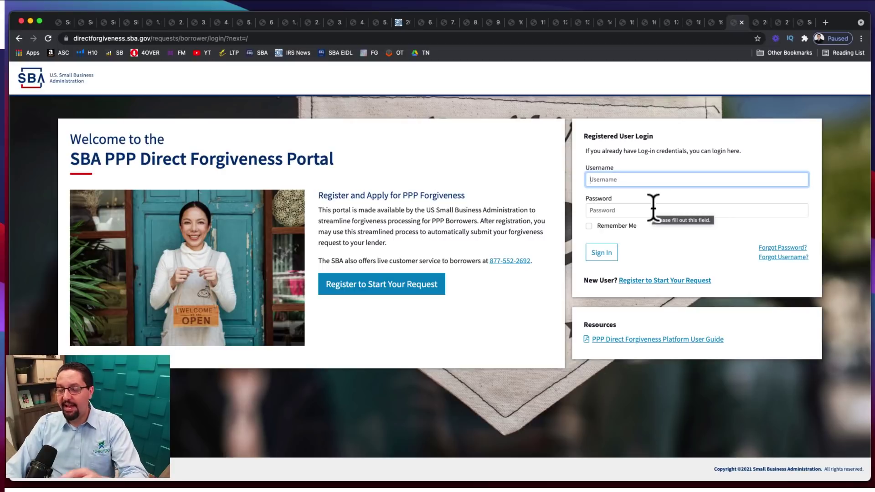
{"action": "left_click", "coordinate": [758, 23]}
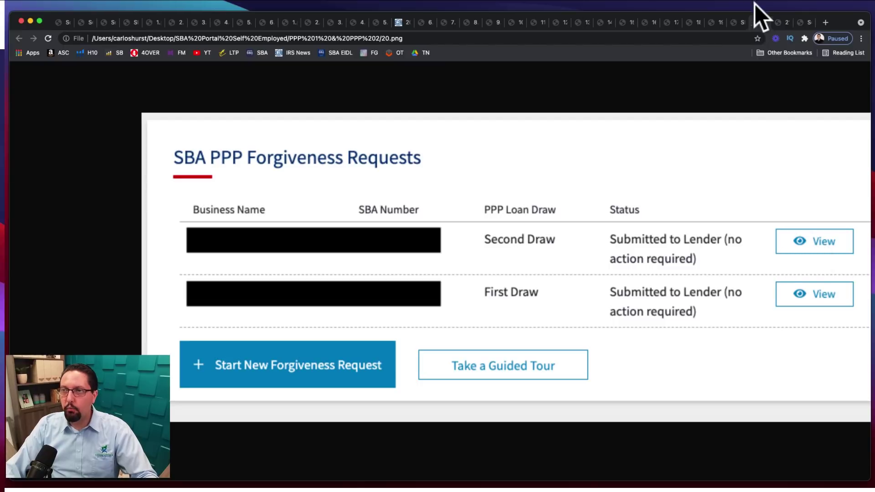
{"action": "left_click", "coordinate": [778, 23]}
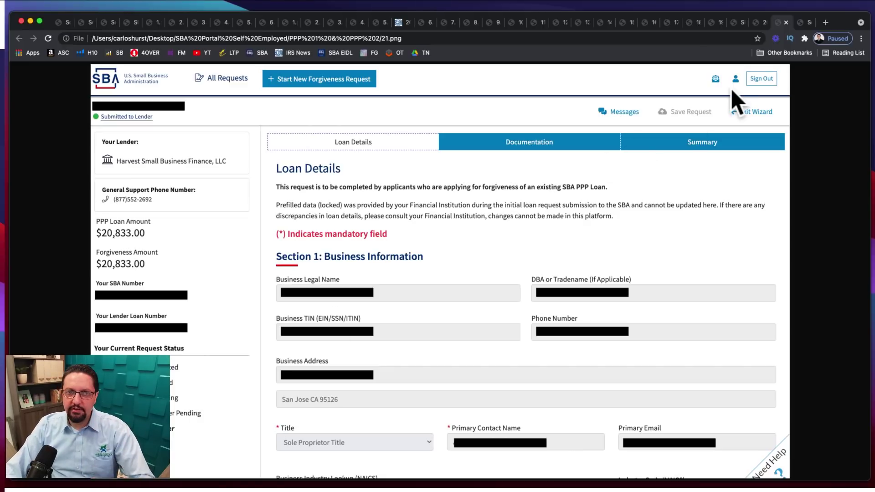
{"action": "left_click", "coordinate": [801, 22]}
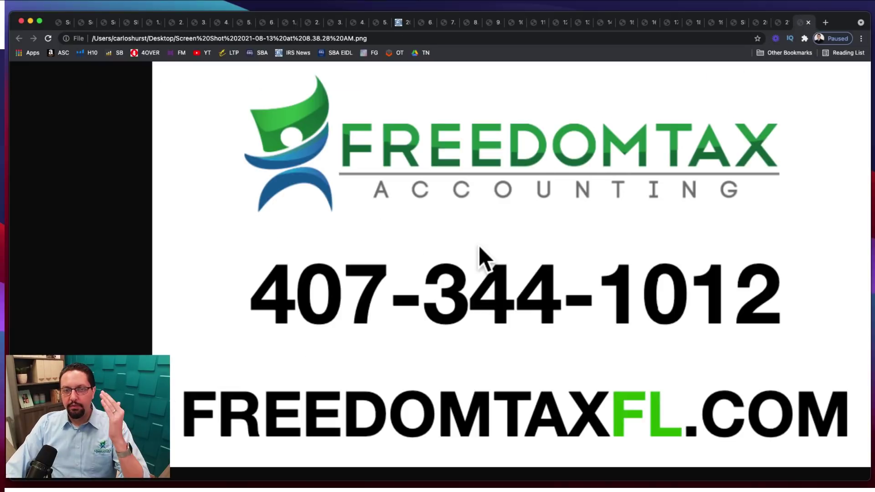